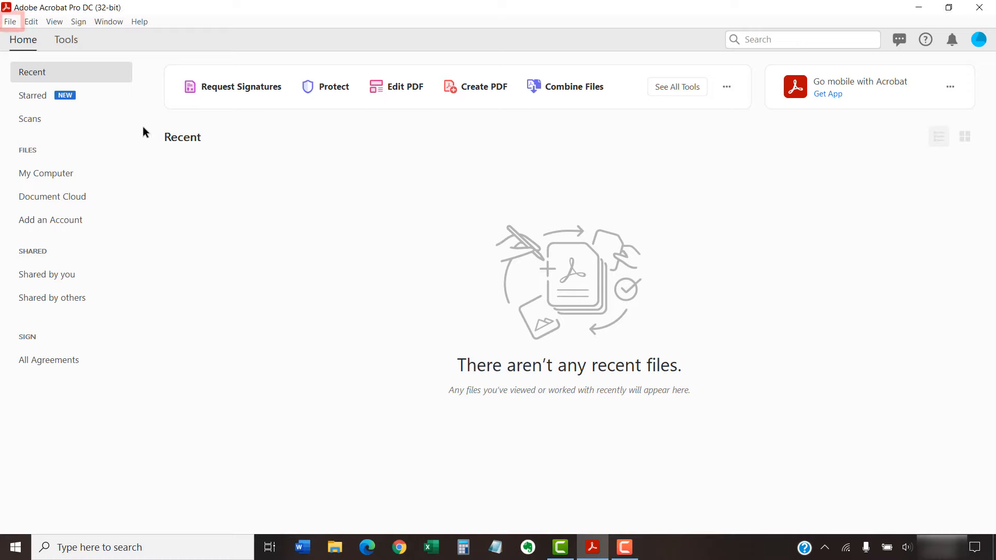
- Start a new PDF portfolio and add Report_1.pdf, Report_2.pdf, Report_3.pdf, the example spreadsheet and the sample Word document
left_click(12, 22)
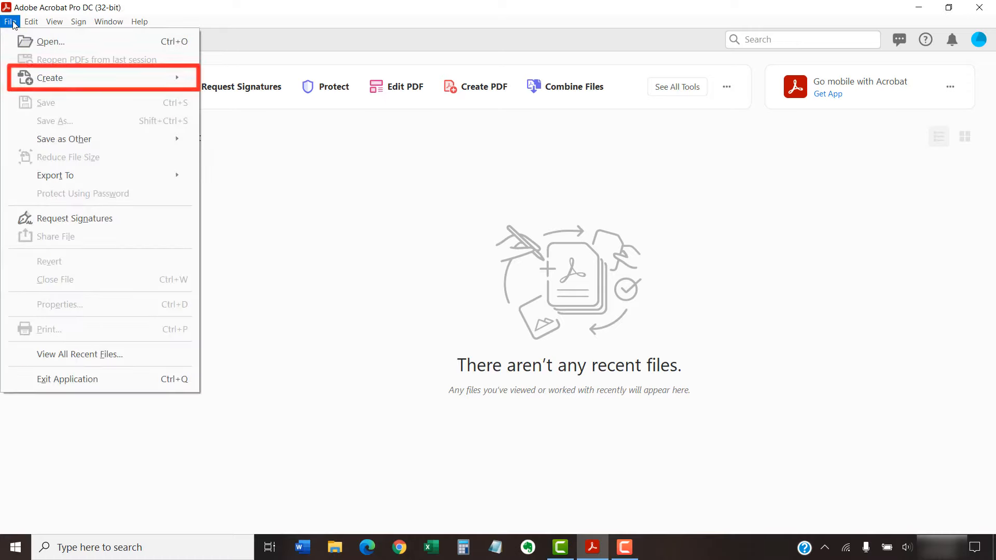
left_click(43, 79)
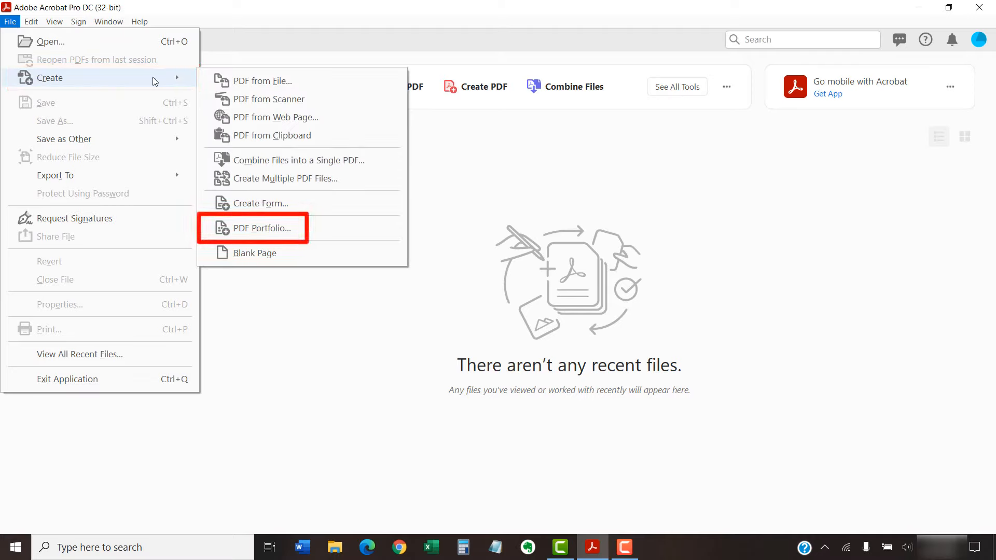
left_click(284, 230)
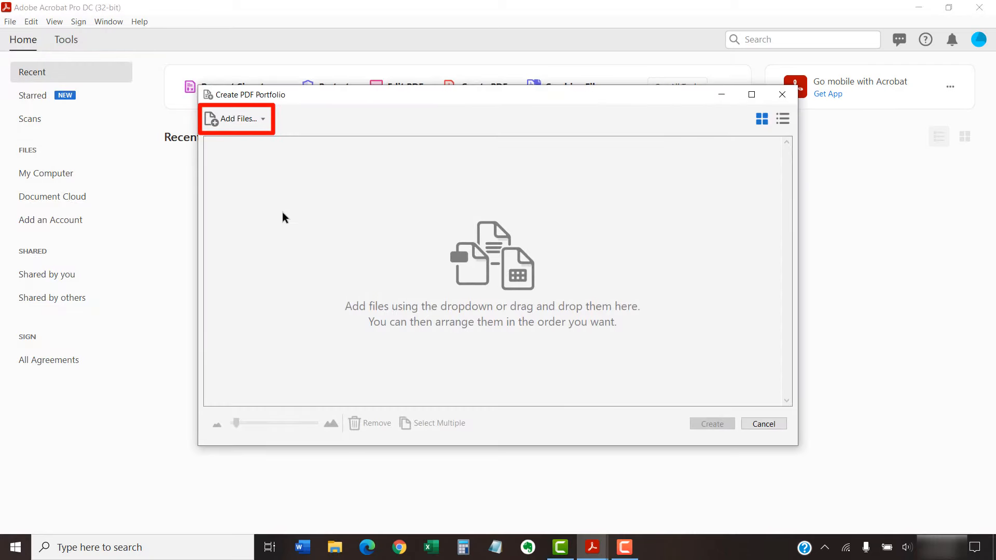
left_click(255, 120)
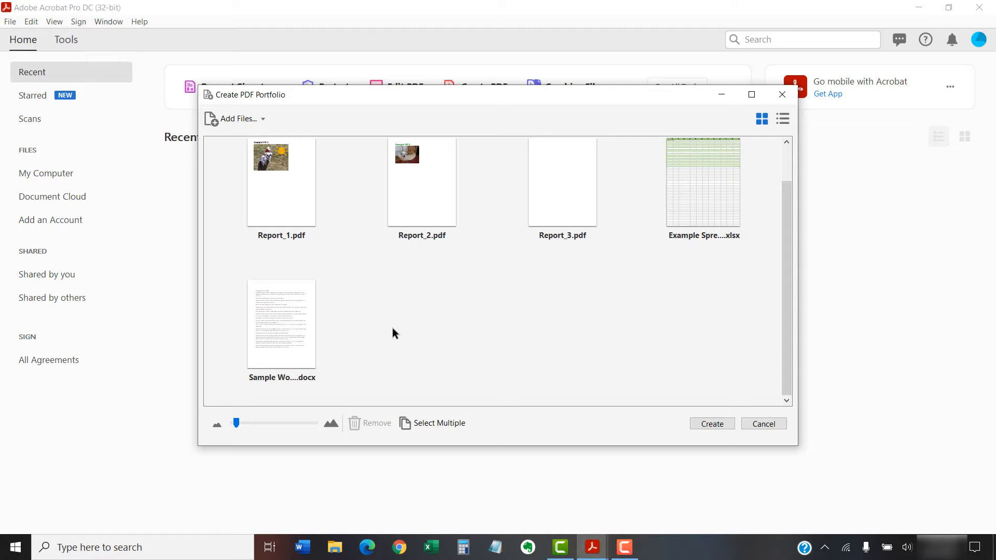
- Move Report_3.pdf to the end of the file order, after the sample Word document
mouse_move(545, 201)
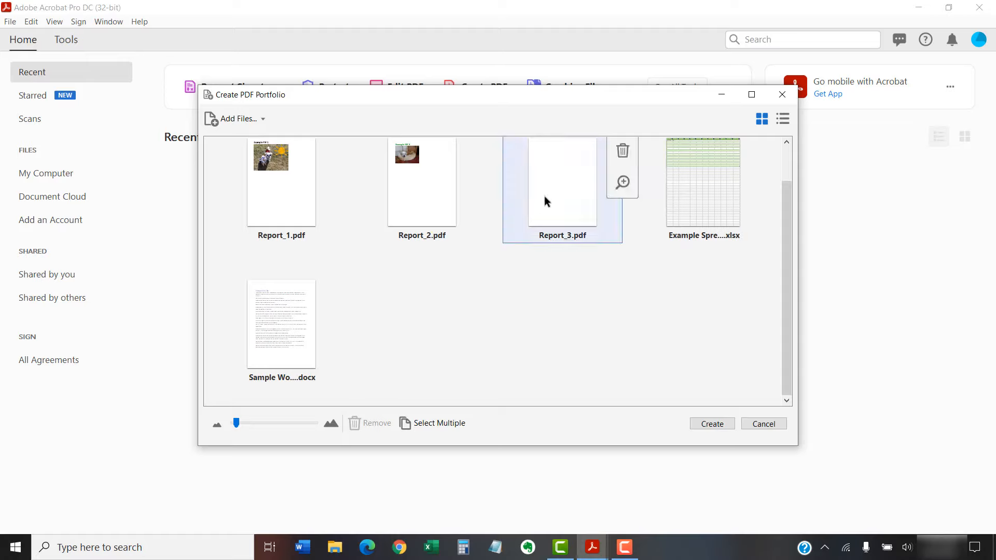
left_click_drag(544, 196, 411, 346)
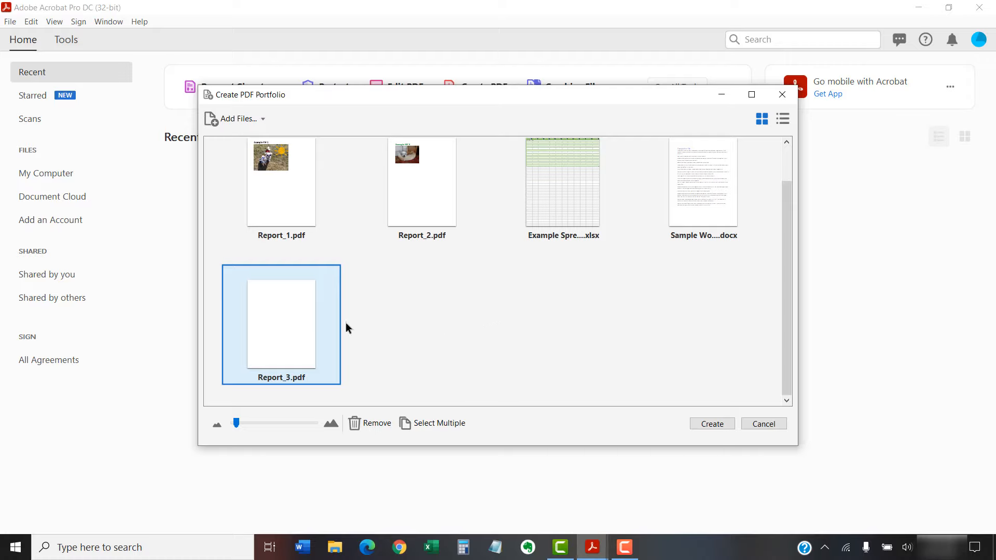
- Remove Report_3.pdf from the files to include and create the portfolio from the remaining ones
mouse_move(319, 322)
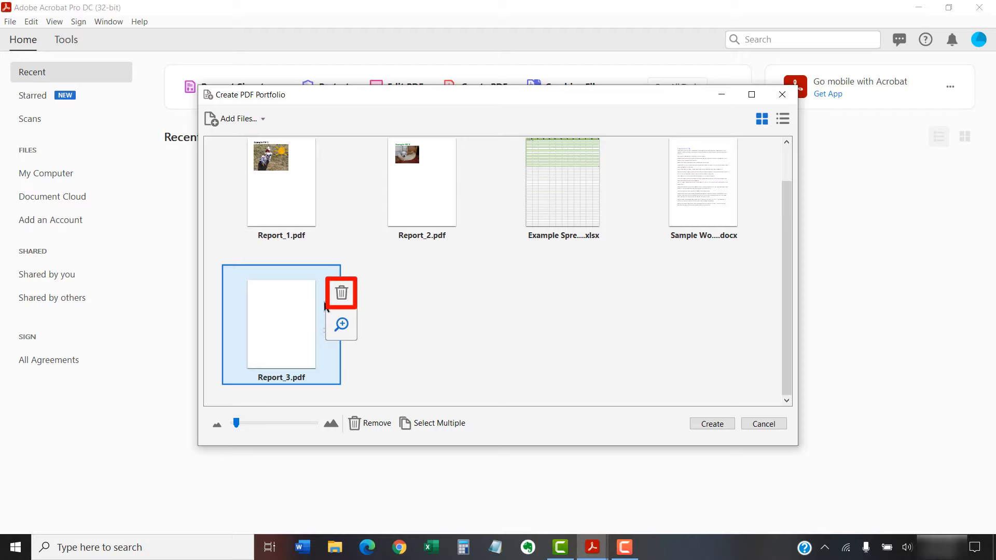
left_click(341, 293)
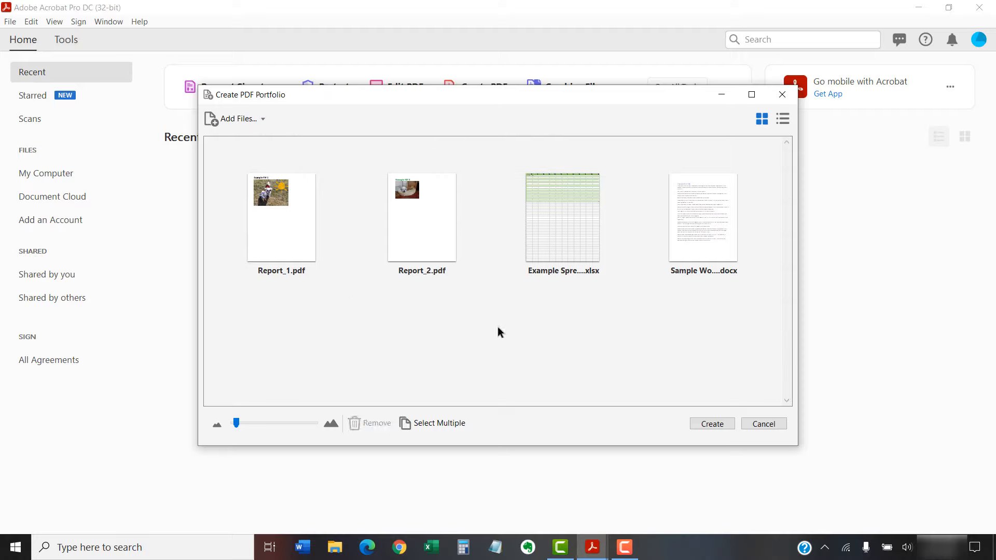
left_click(699, 426)
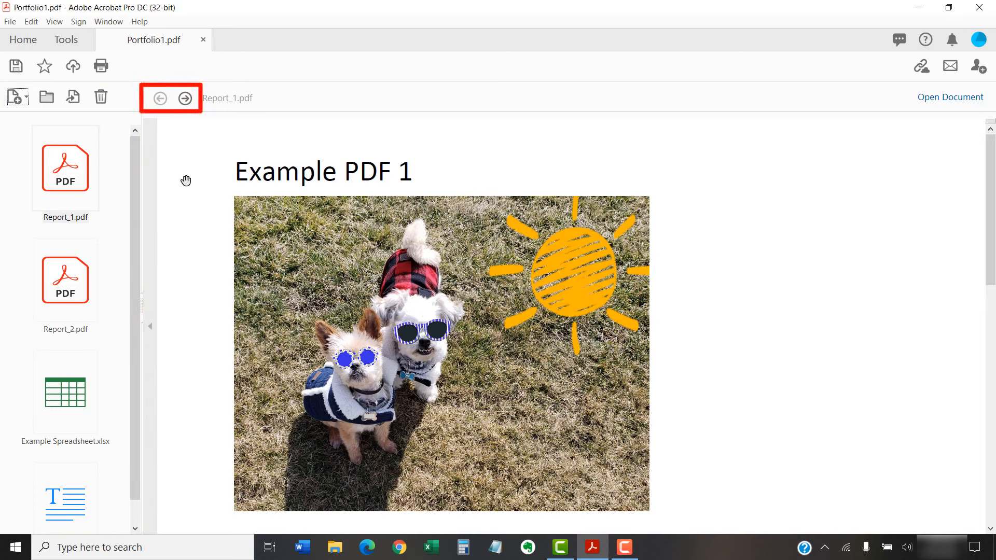
- Browse through the portfolio files one by one, from Report_1.pdf to Sample Word Doc.docx
left_click(185, 100)
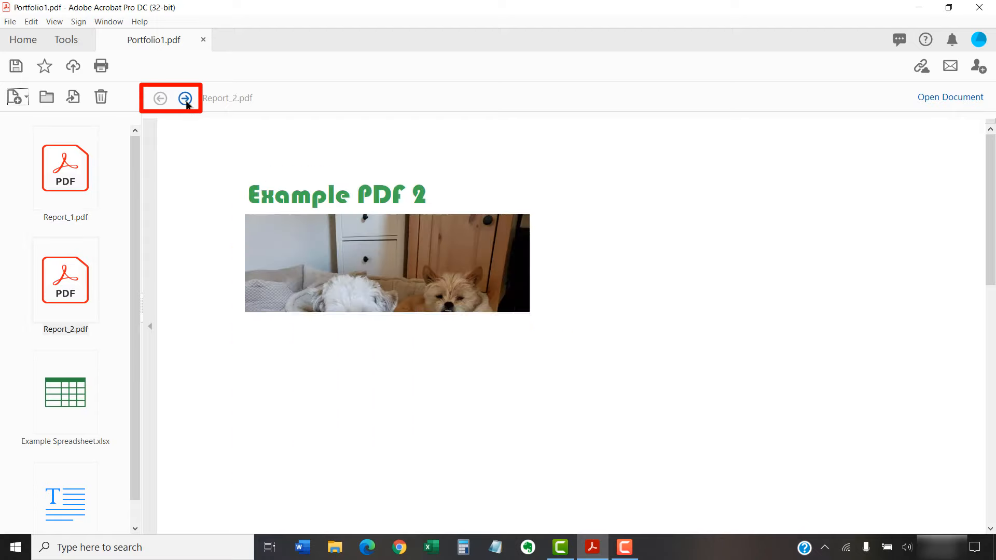
left_click(185, 100)
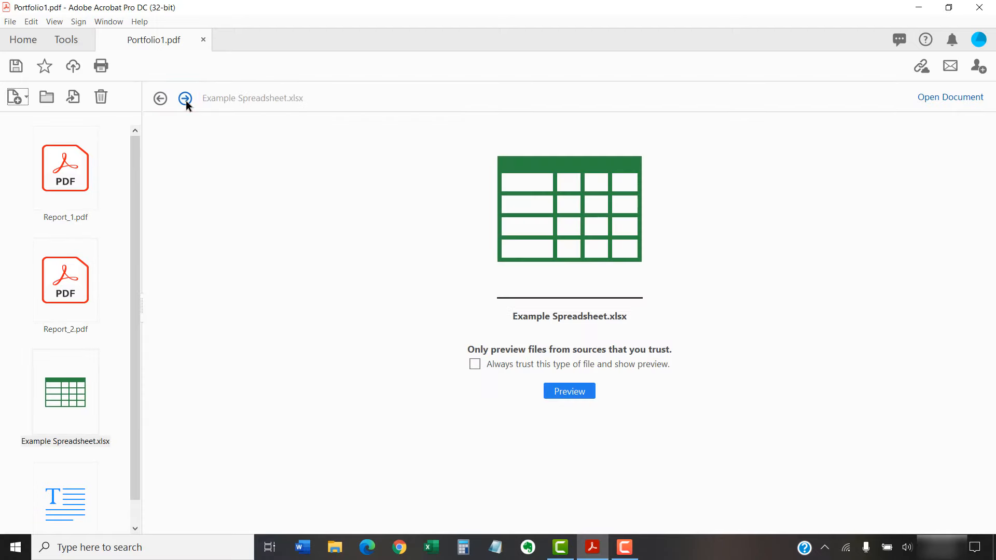
left_click(185, 100)
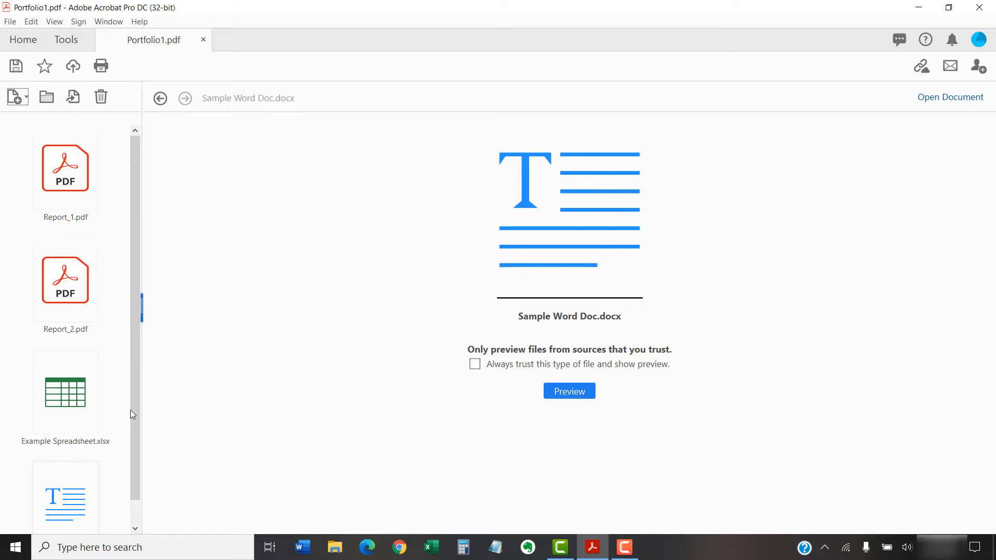
- Preview Example Spreadsheet.xlsx within the portfolio and open the document itself, allowing only this file to open
left_click(67, 401)
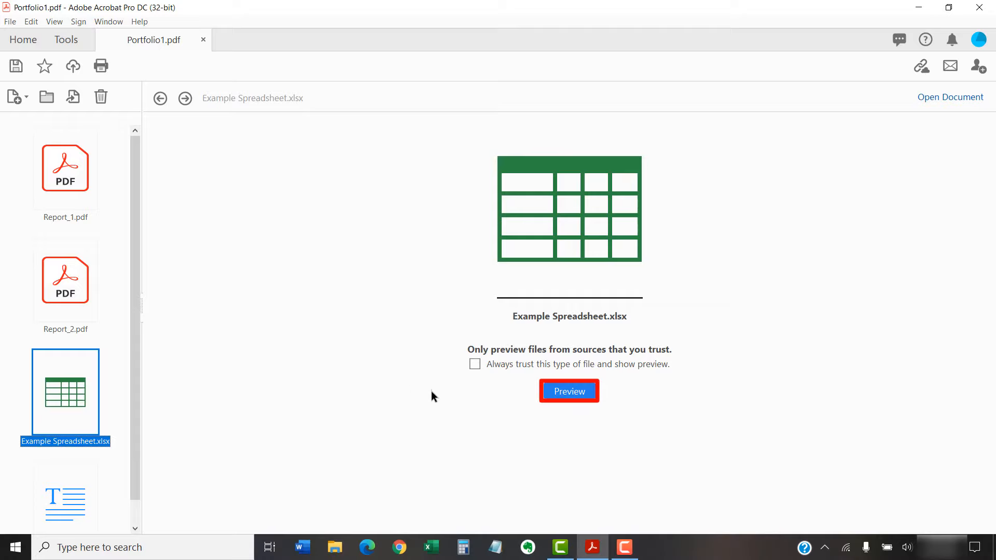
left_click(582, 391)
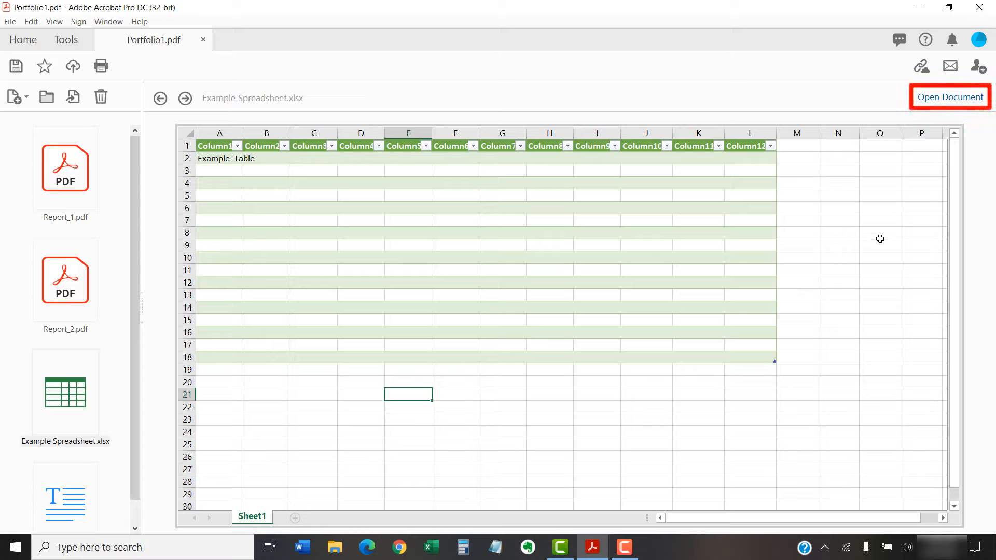
left_click(932, 97)
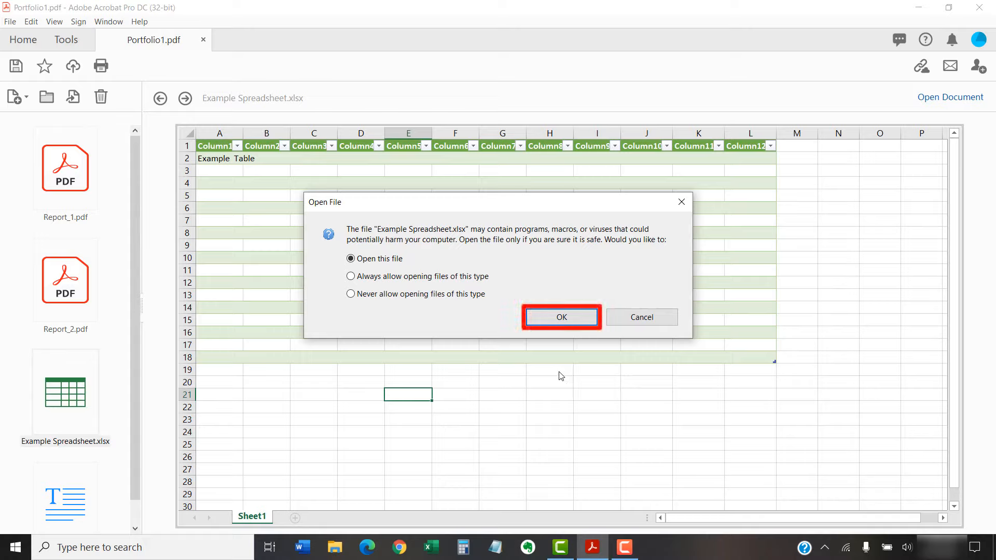
left_click(553, 319)
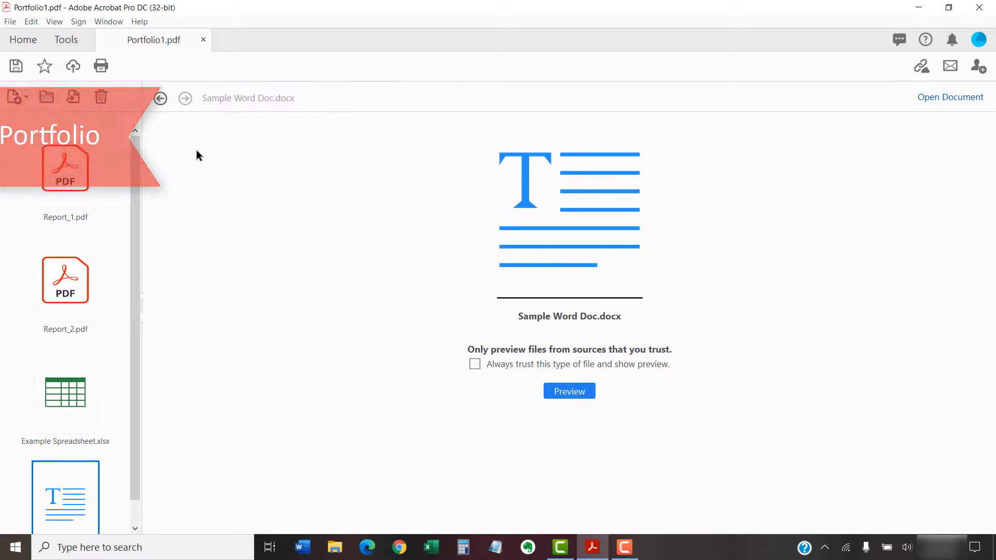
- Add a web link to the portfolio for the watermarks-in-pdfs-with-adobe-acrobat article, named after its title, "How to Insert Watermarks in PDFs with Adobe Acrobat"
left_click(23, 99)
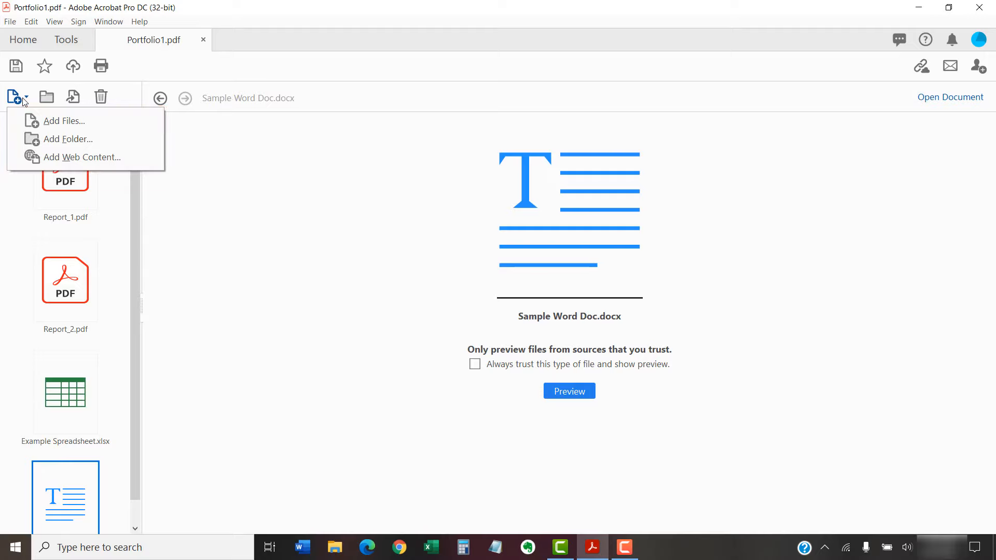
left_click(20, 157)
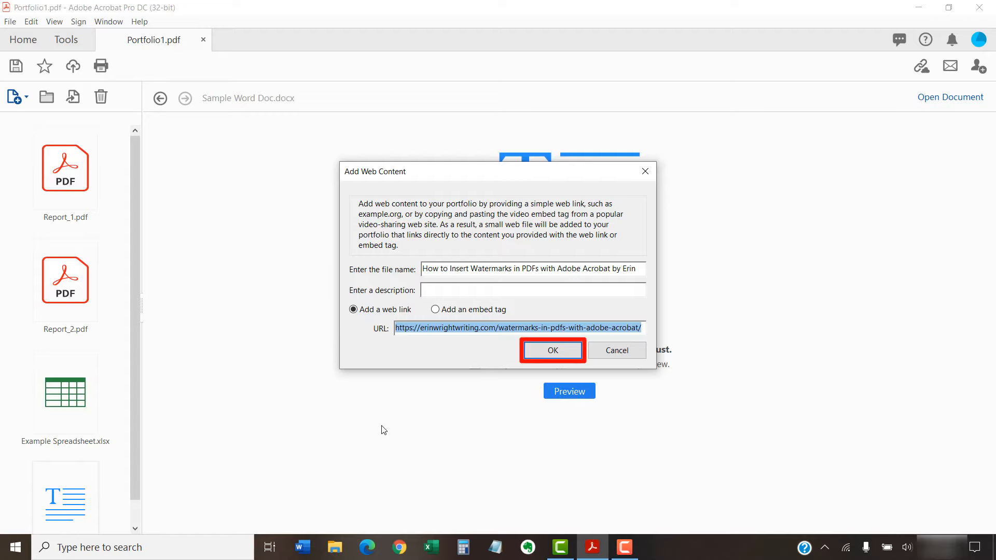
left_click(548, 352)
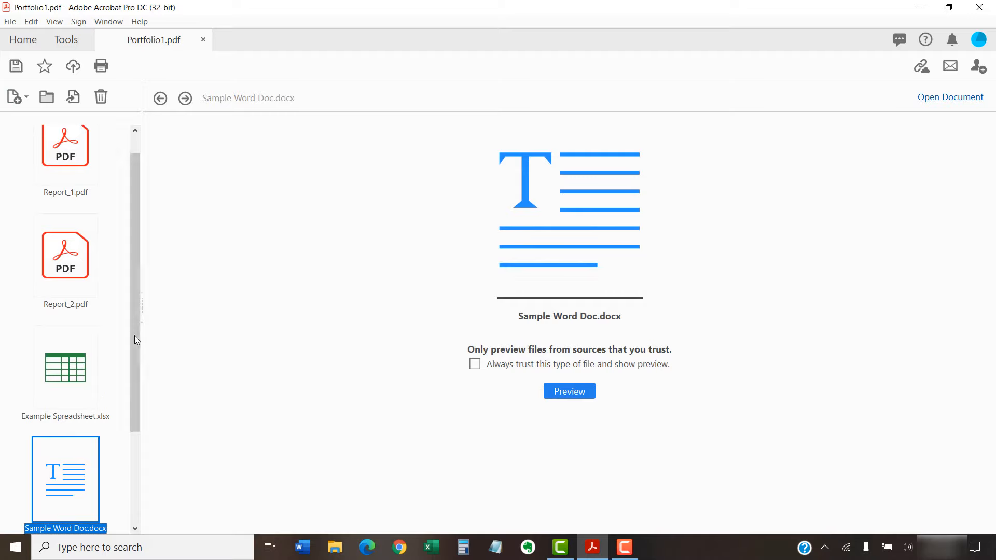
left_click_drag(135, 338, 130, 432)
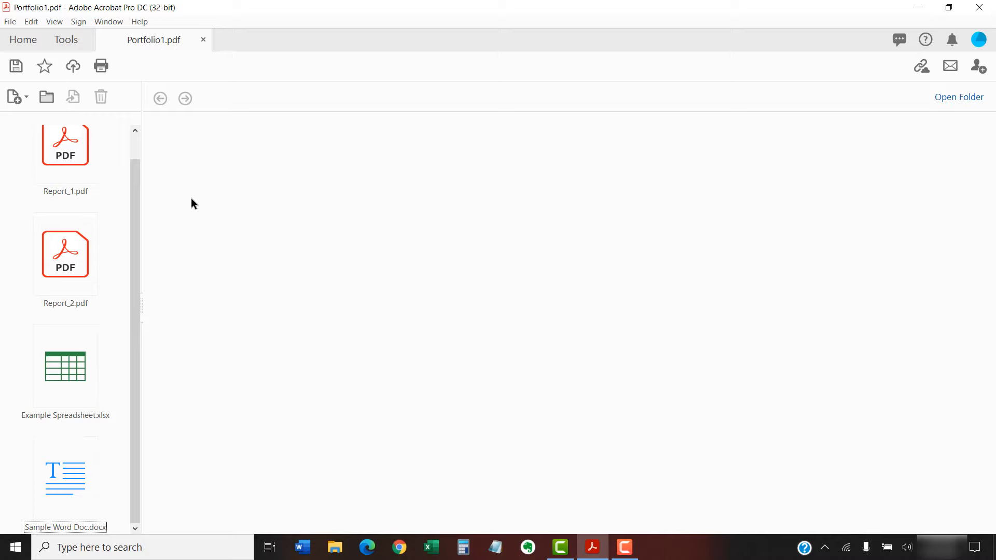
- Create a portfolio folder named "Word Docs" and move Sample Word Doc.docx into it
left_click(45, 99)
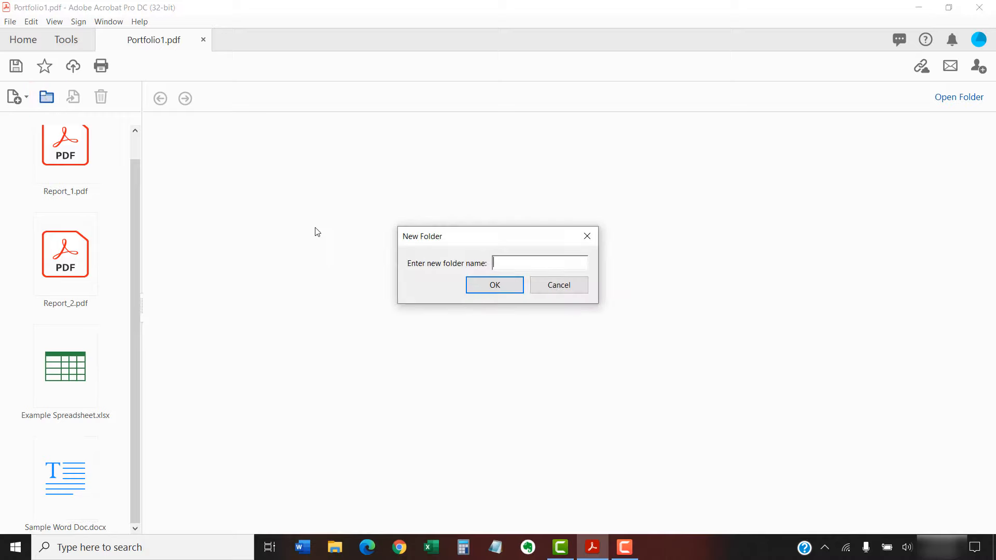
type("W")
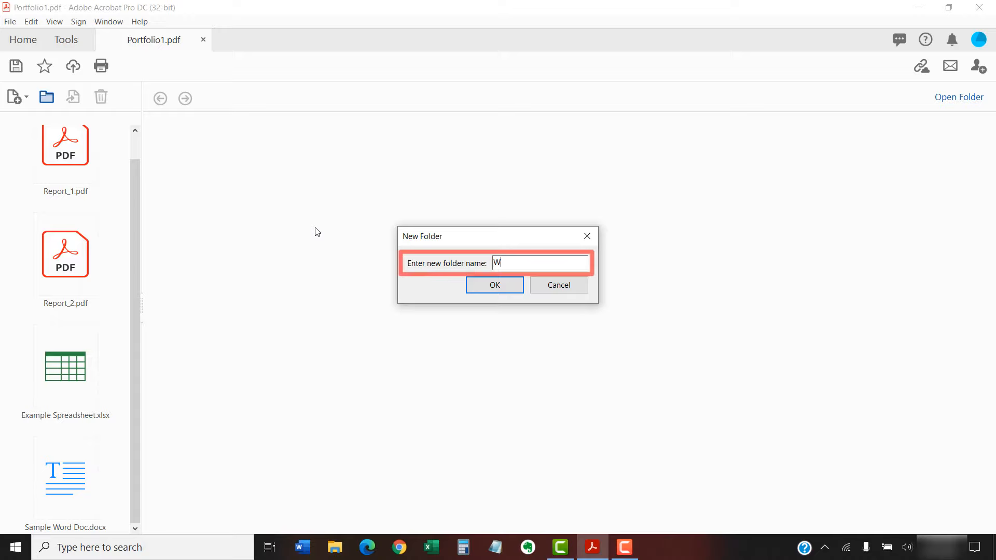
type("ord Docs")
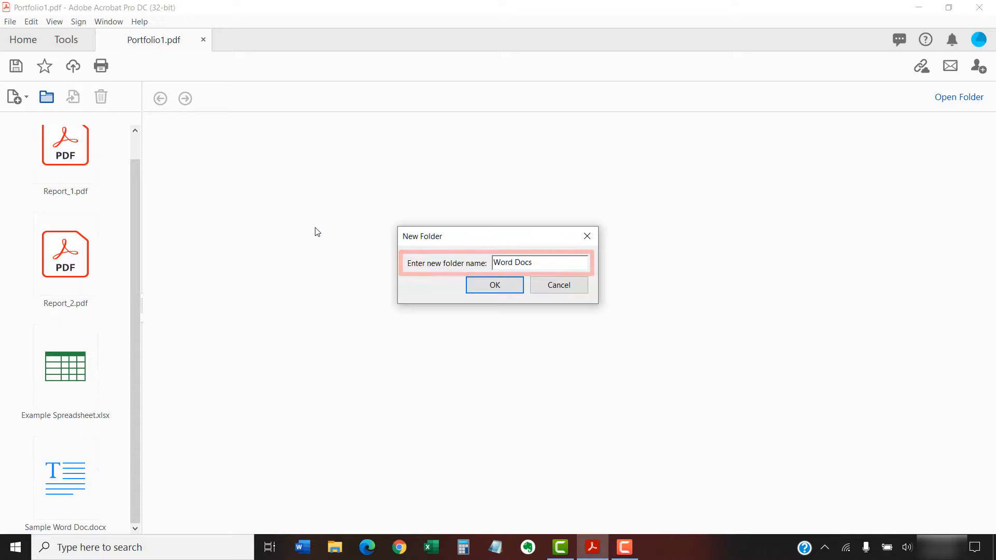
left_click(487, 286)
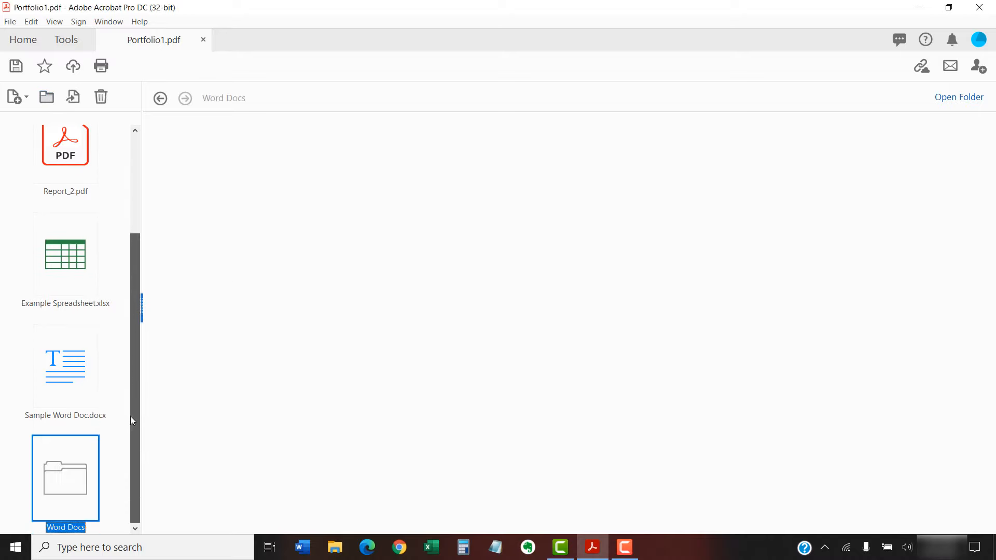
left_click_drag(68, 378, 66, 473)
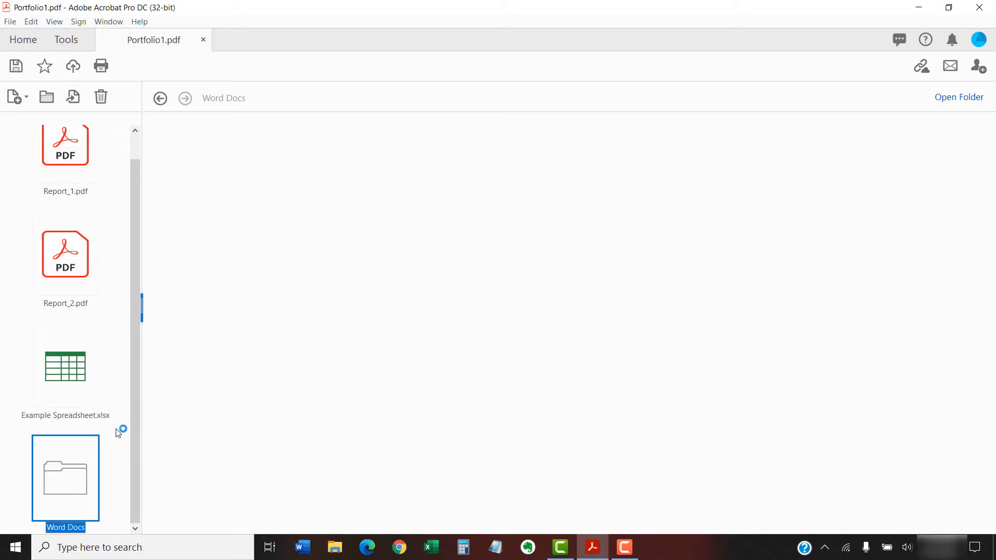
- Extract Example Spreadsheet.xlsx from the portfolio and delete it from the portfolio's files
left_click(69, 375)
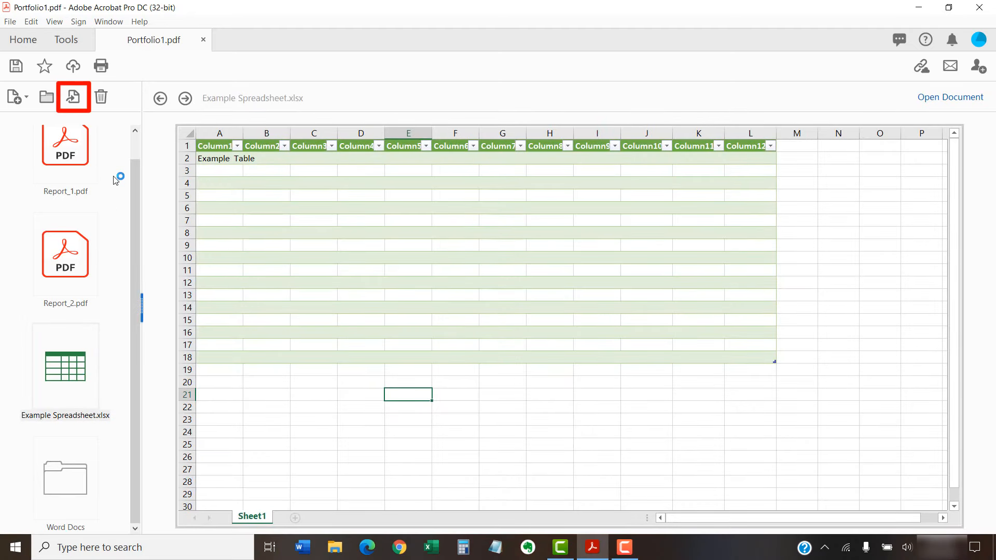
left_click(71, 99)
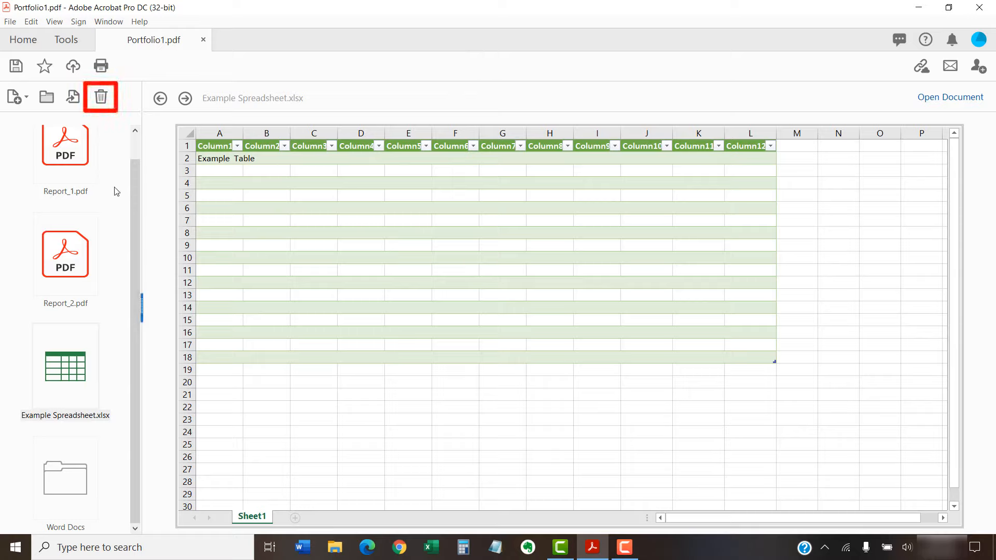
left_click(101, 97)
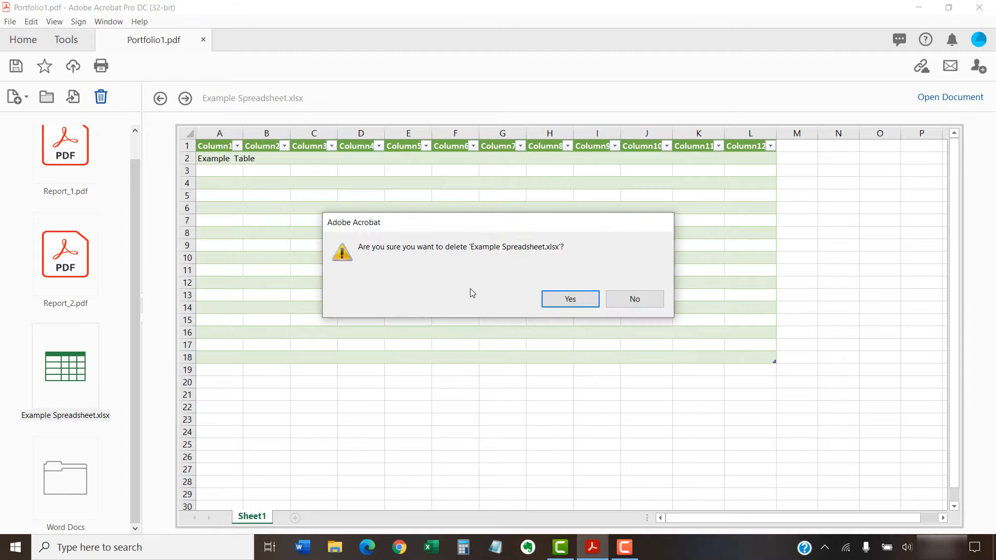
left_click(552, 301)
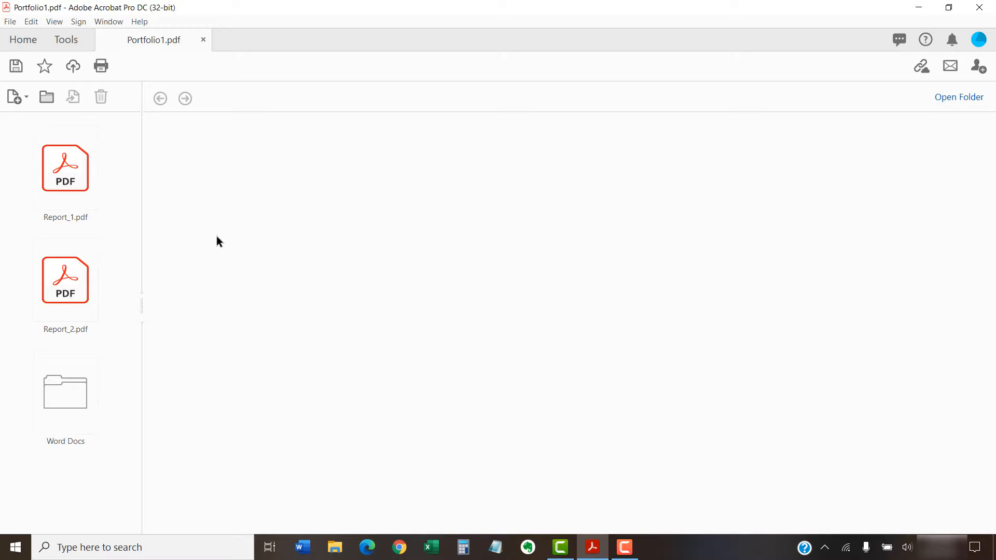
- Move the Word Docs folder between Report_1.pdf and Report_2.pdf in the portfolio order
left_click(61, 399)
left_click_drag(86, 341, 77, 251)
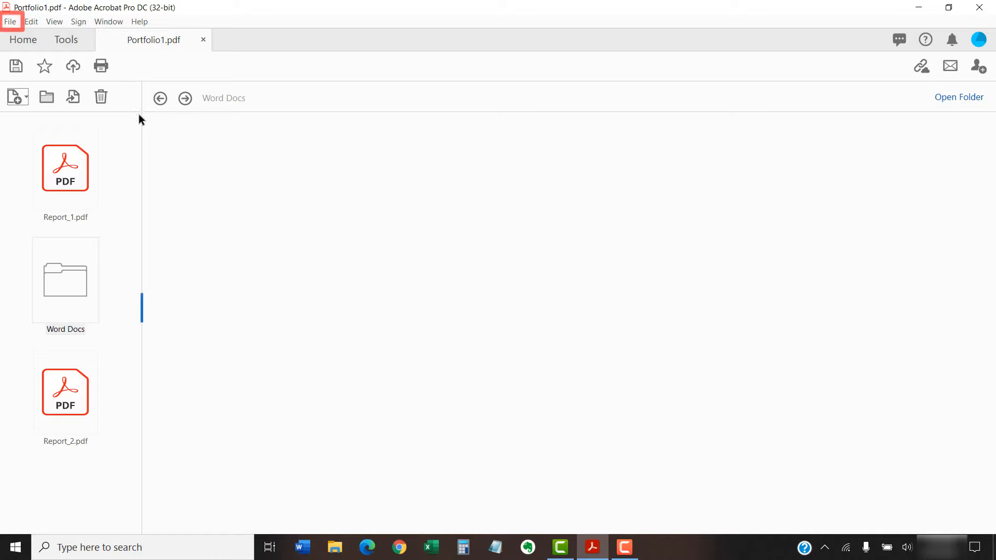
- Save the PDF portfolio to the Desktop, naming the file with the author's full name followed by "Portfolio"
left_click(8, 23)
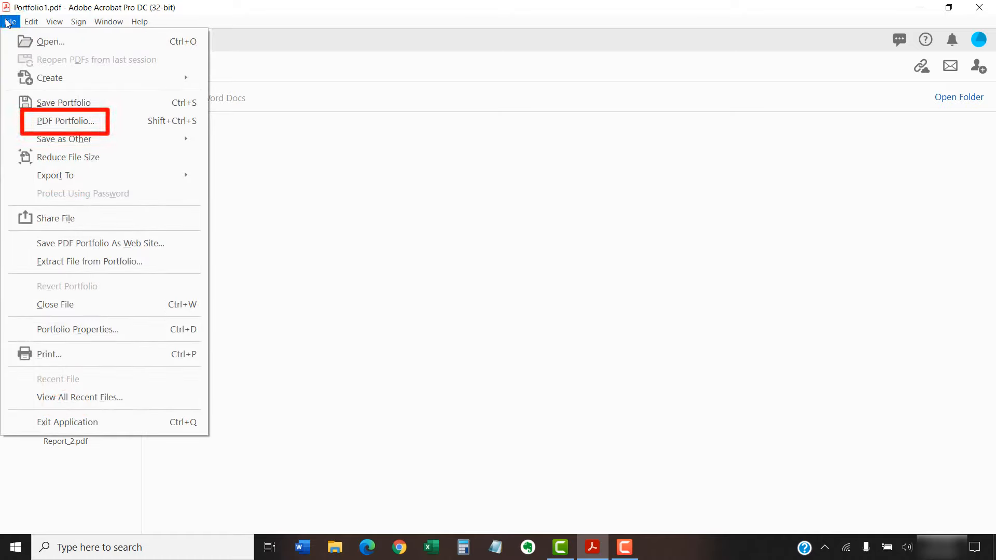
left_click(47, 122)
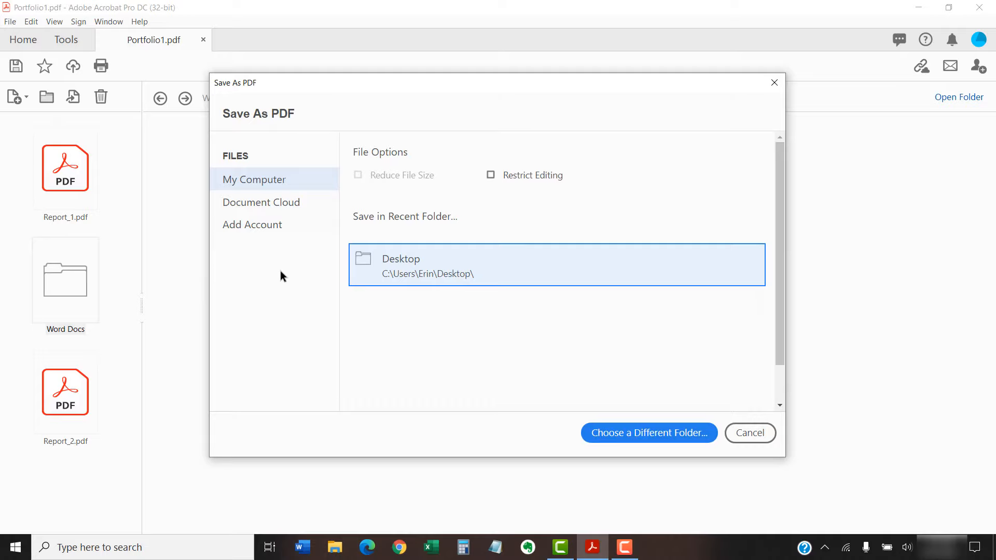
left_click(377, 266)
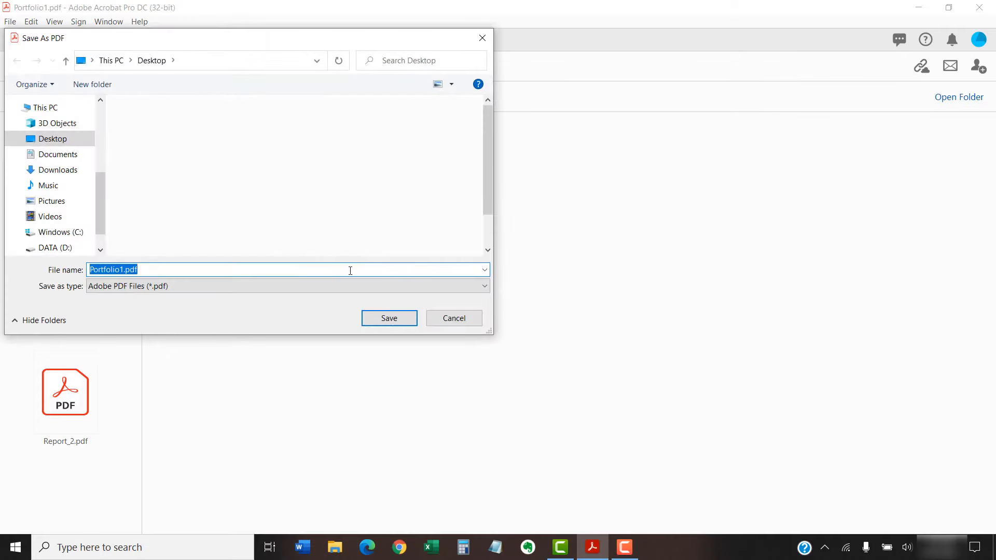
type("Erin Wright Portfolio")
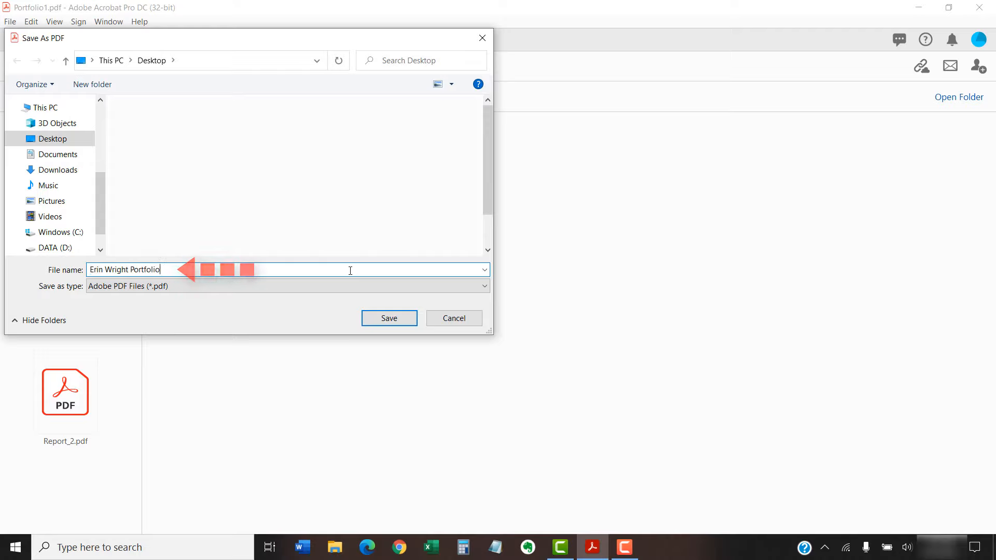
left_click(374, 323)
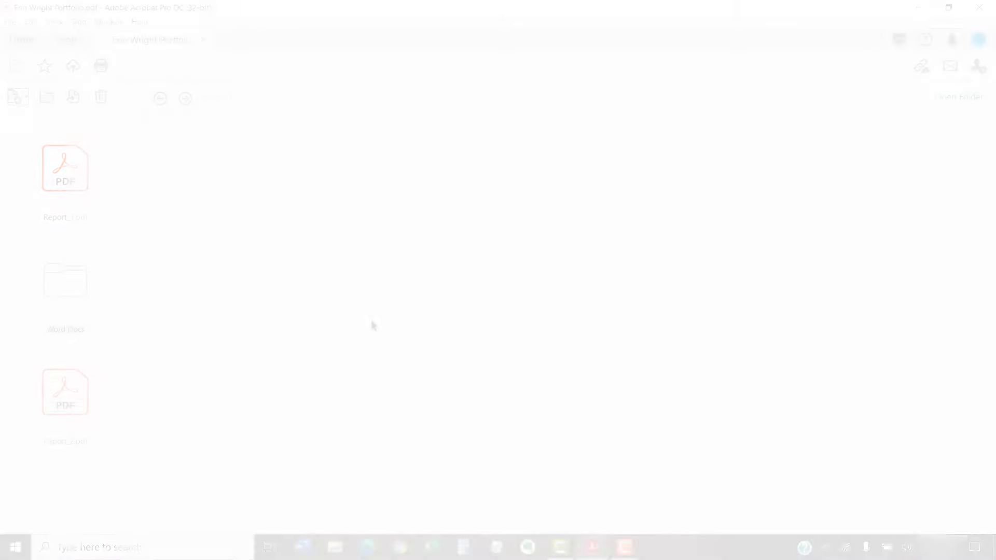